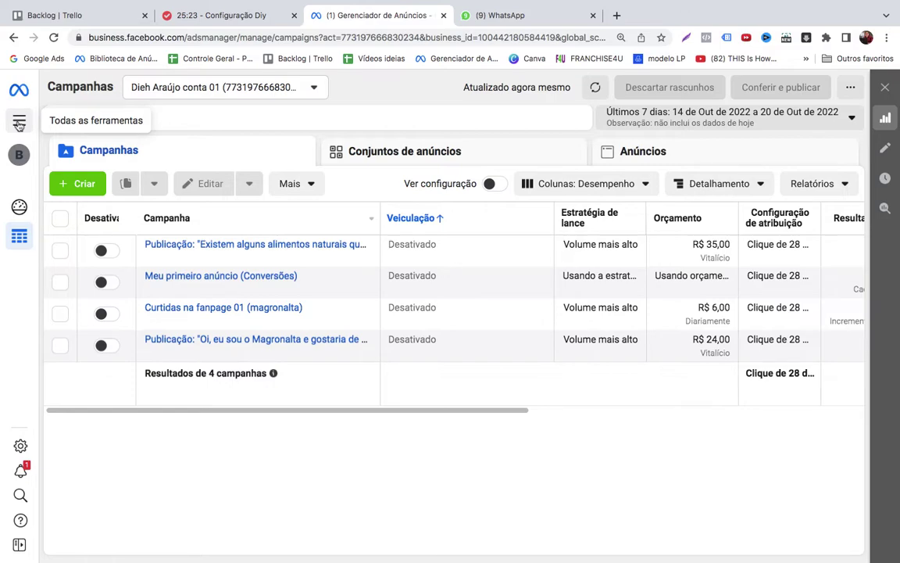
Open the audiences page (Públicos) from the list of all tools.
click(19, 123)
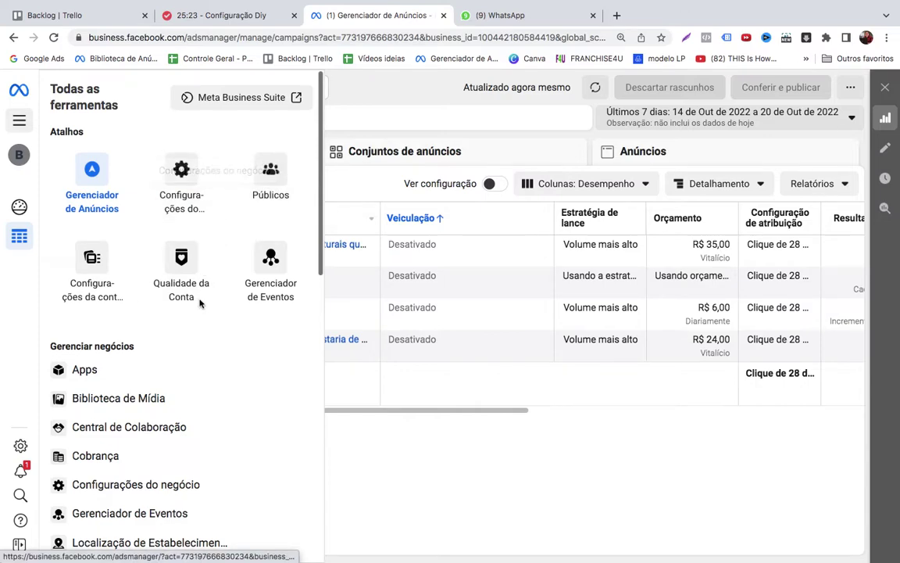
scroll(207, 340, down, 1)
scroll(207, 340, down, 10)
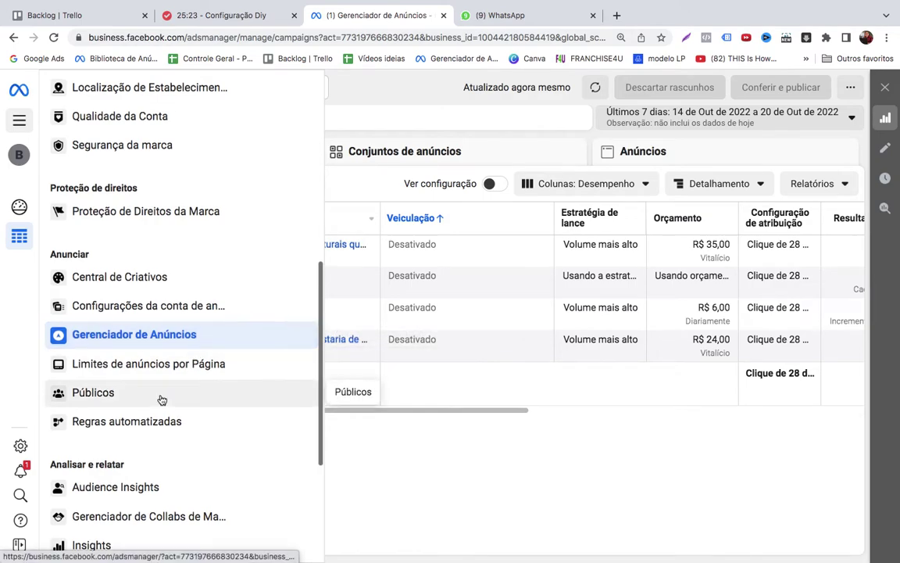
scroll(163, 398, up, 10)
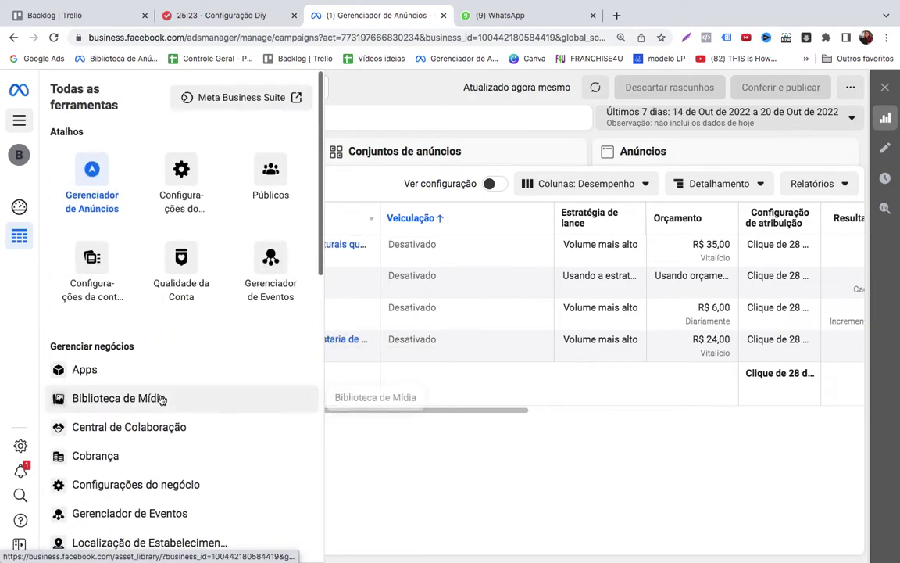
click(278, 178)
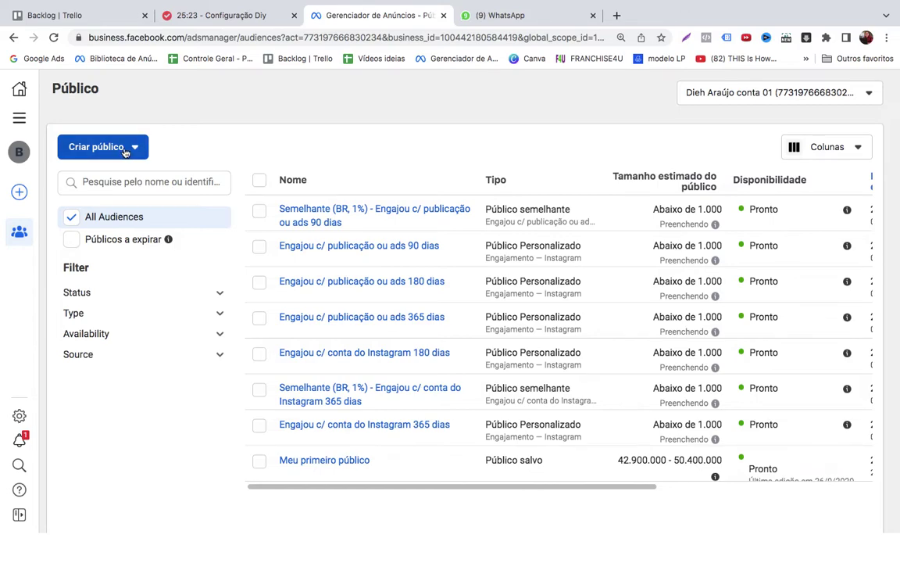
Start a new custom audience with Conta do Instagram as its source.
click(125, 153)
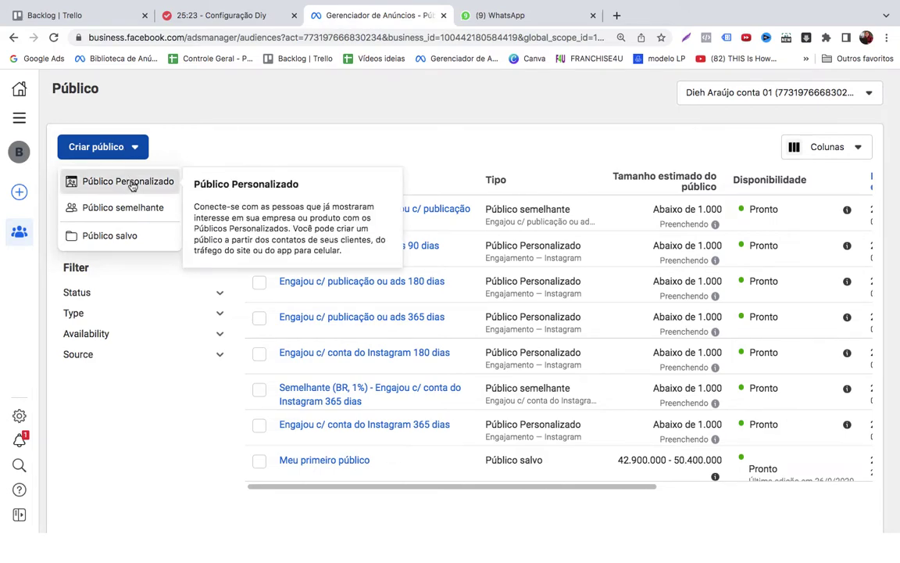
click(133, 184)
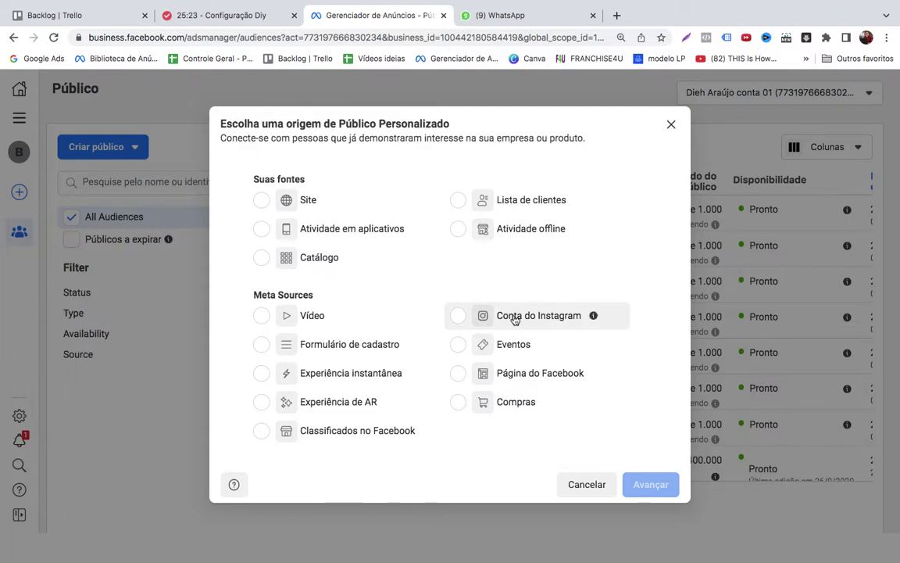
click(515, 319)
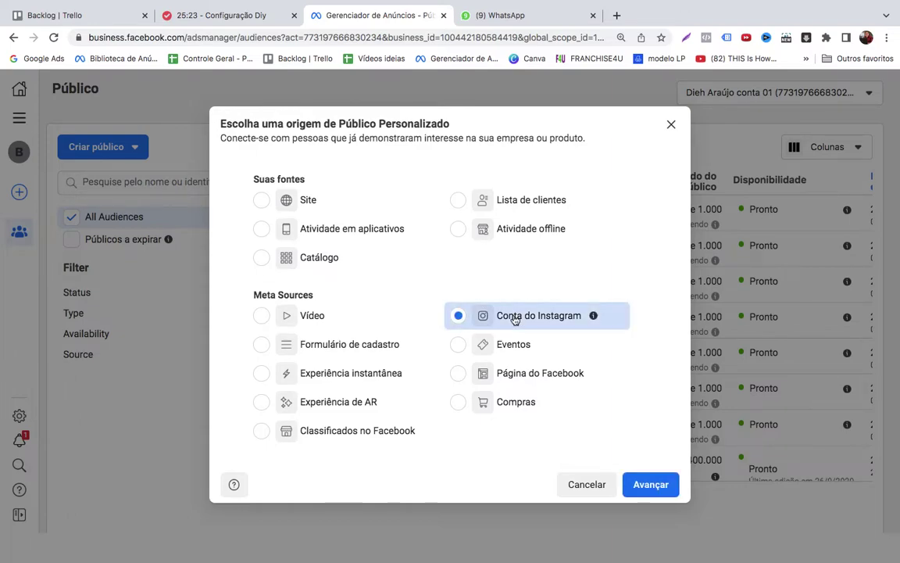
click(650, 487)
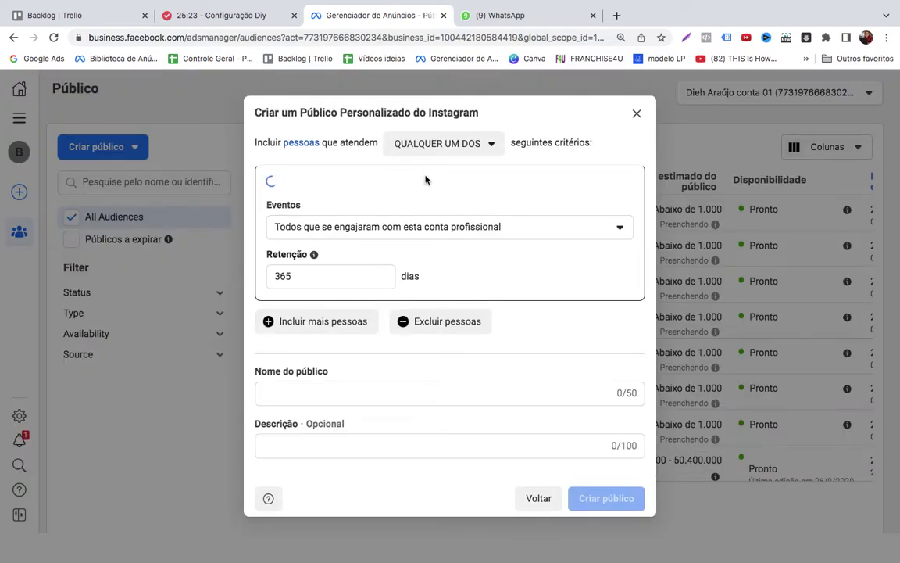
Set the audience's origin to diycomic and its event to "Qualquer pessoa que visitou o perfil esta conta profissional".
click(401, 200)
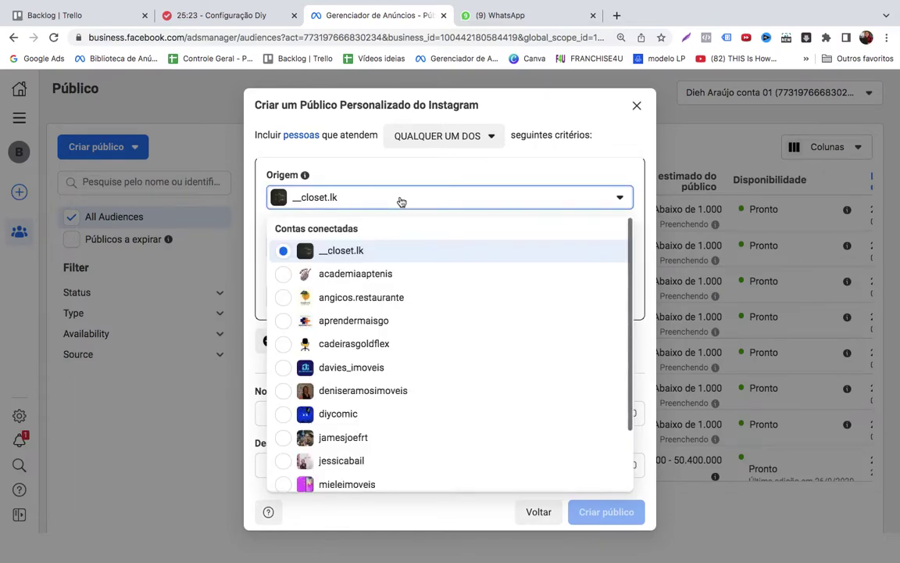
click(369, 416)
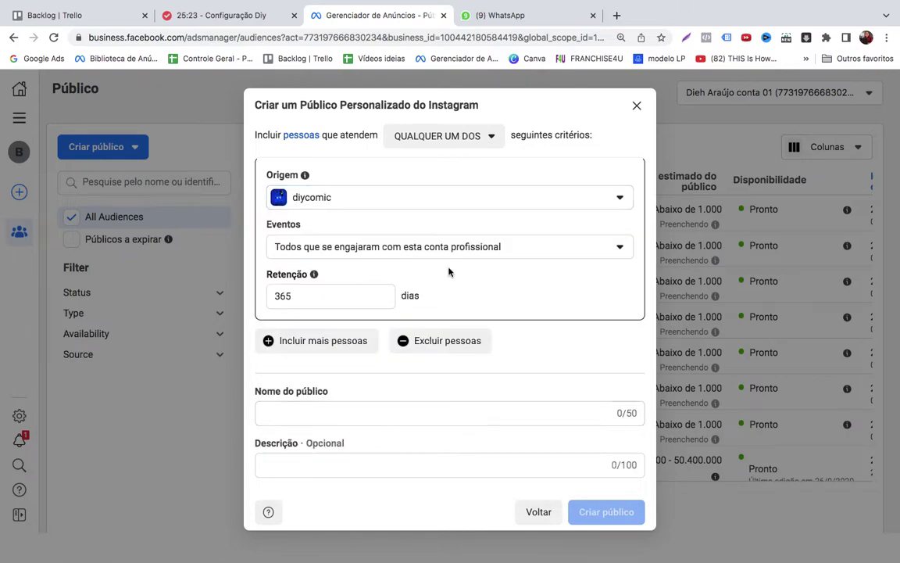
click(444, 258)
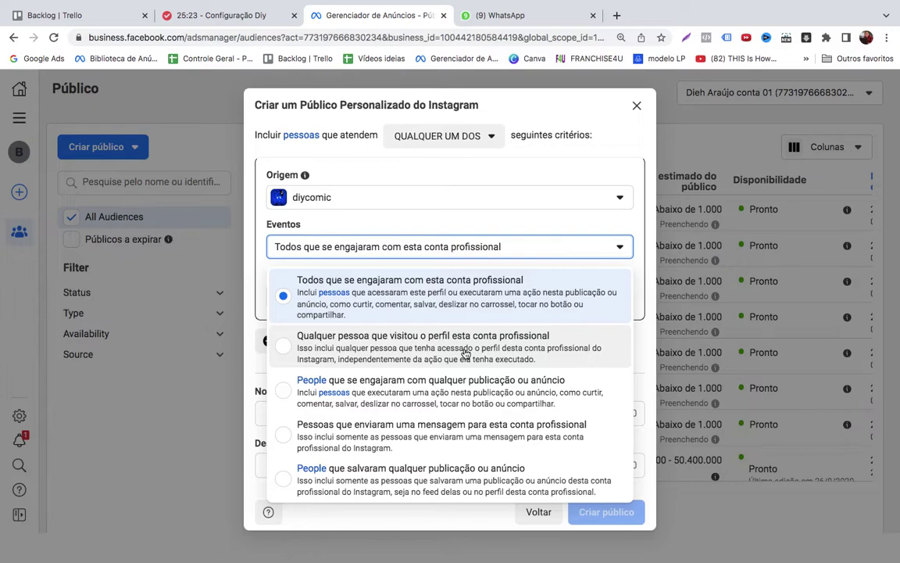
click(423, 350)
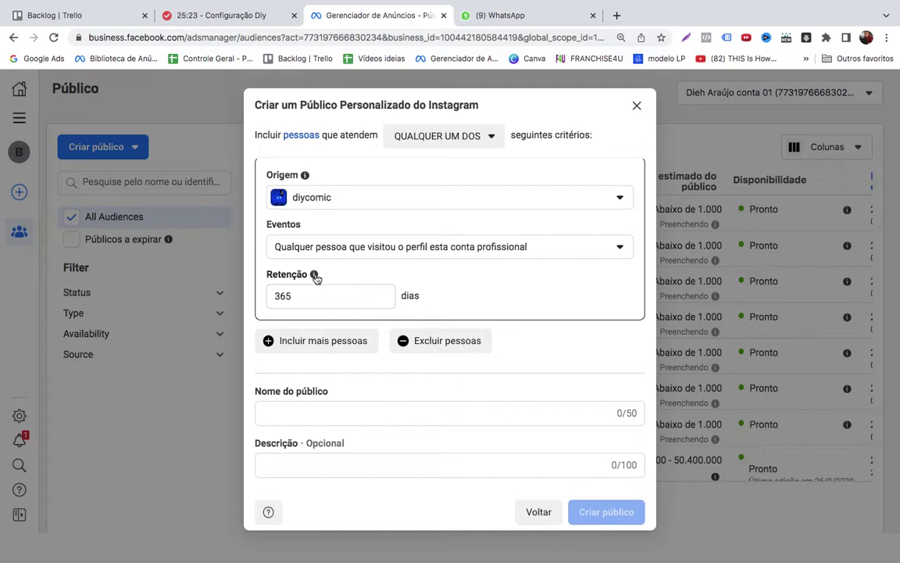
Try retention periods of 180, 30 and again 180 days for the Instagram audience.
double_click(298, 296)
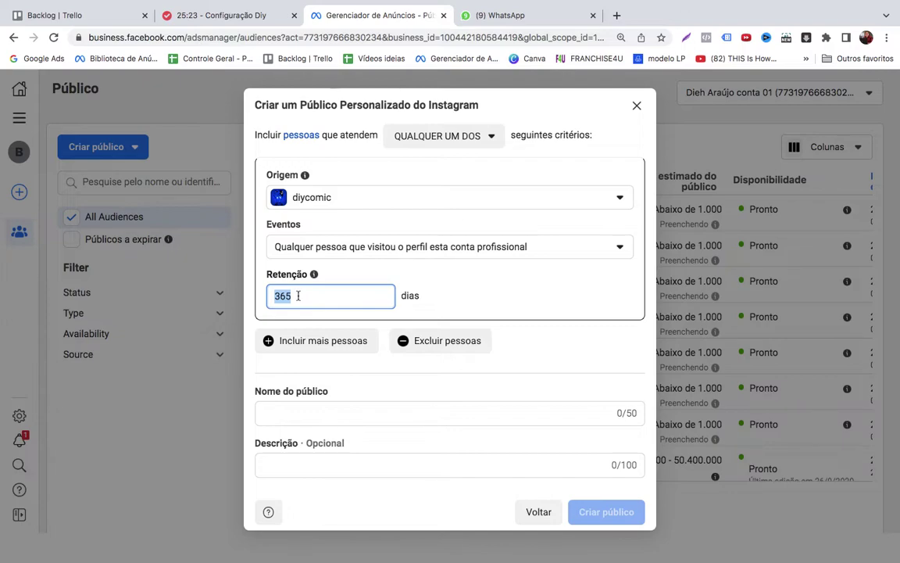
text(180)
key(BackSpace)
key(BackSpace)
key(BackSpace)
text(30)
double_click(338, 291)
text(180)
click(311, 312)
Set the audience's retention to 365 days and view the explanation of the retention setting.
double_click(308, 297)
text(365)
click(314, 275)
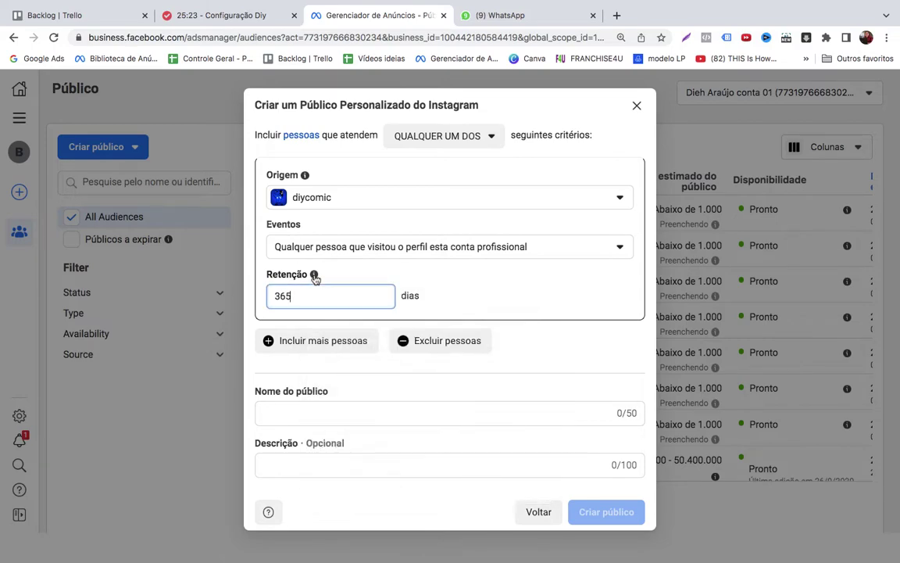
mouse_move(315, 279)
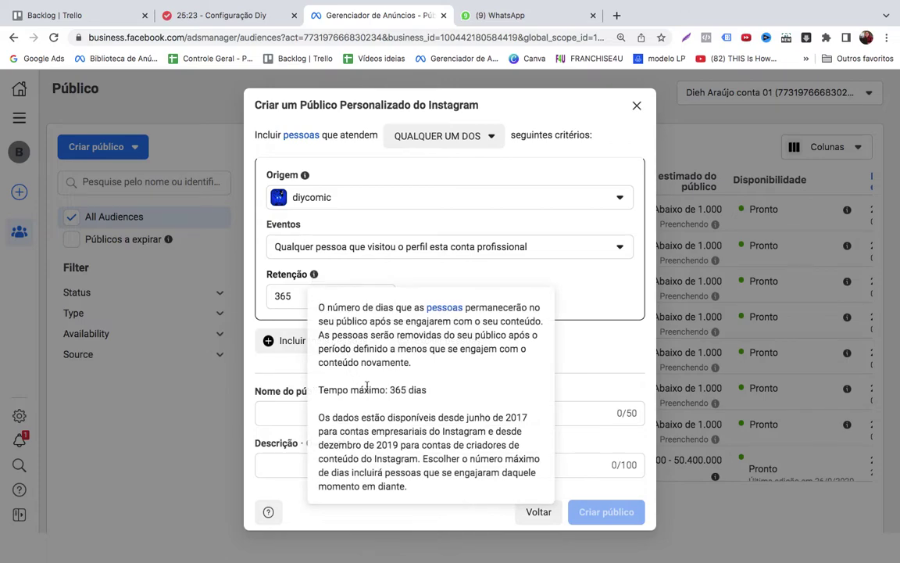
Name the audience "Visitou o perfil Instagram 365 dias" and finish creating it.
click(363, 410)
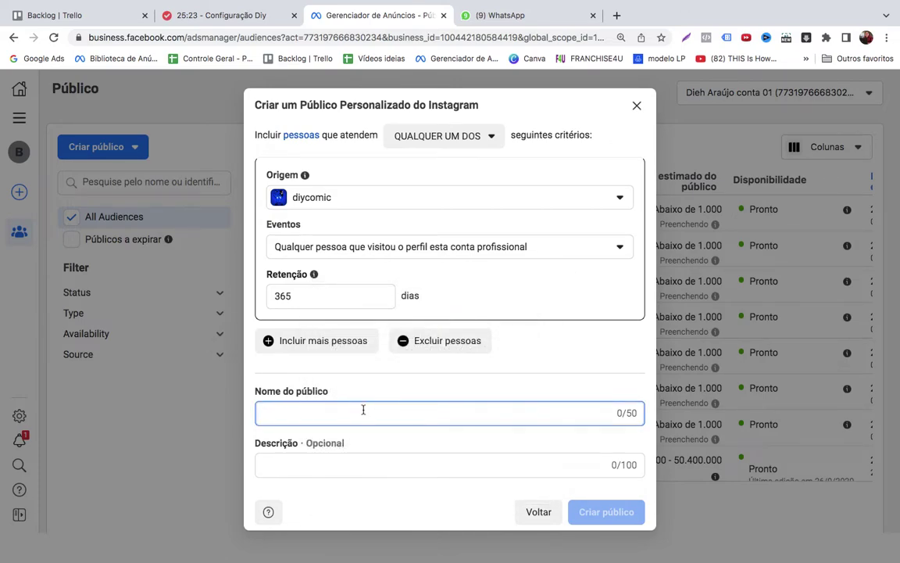
text(Visitou)
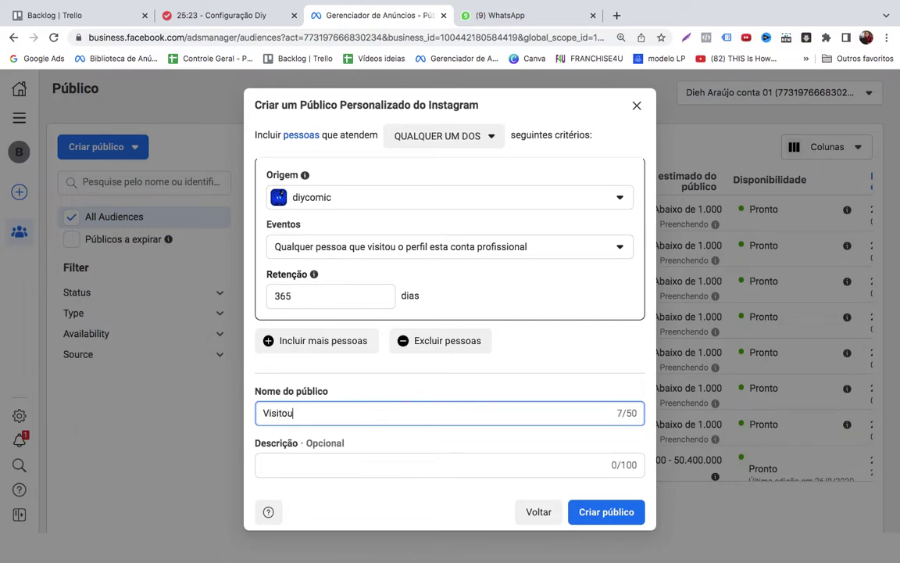
text( o perfil INSTAGRAM)
key(BackSpace)
key(BackSpace)
key(BackSpace)
key(BackSpace)
key(BackSpace)
key(BackSpace)
key(BackSpace)
key(BackSpace)
text(nstagram )
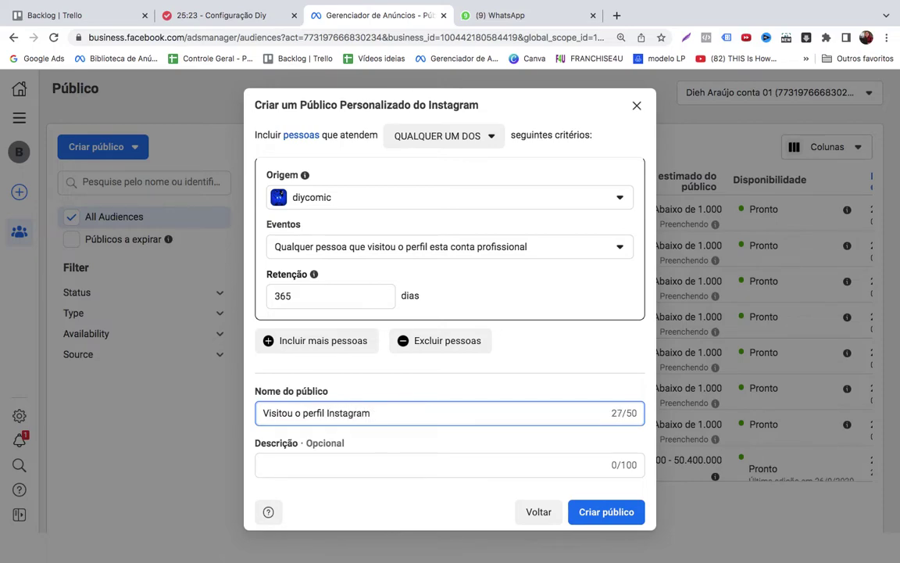
text(365 dias)
click(611, 512)
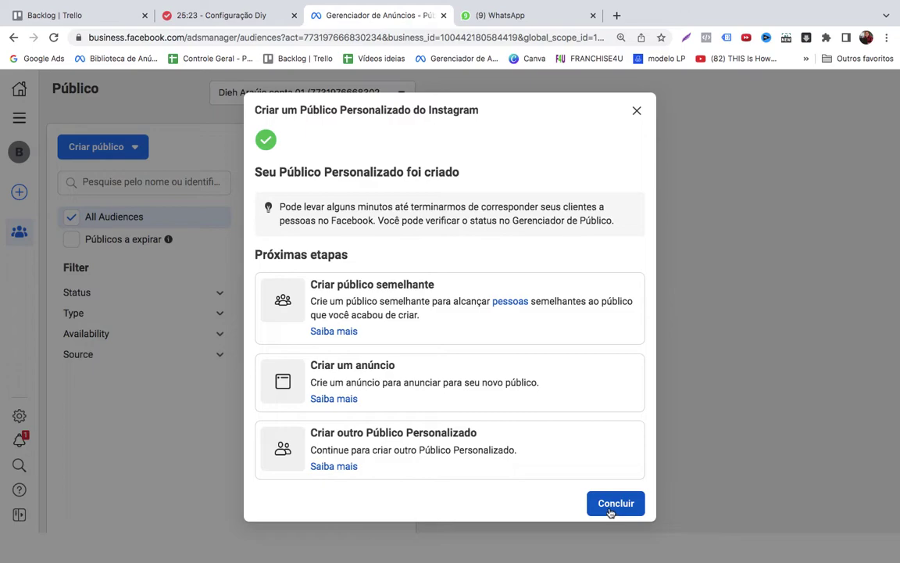
click(615, 503)
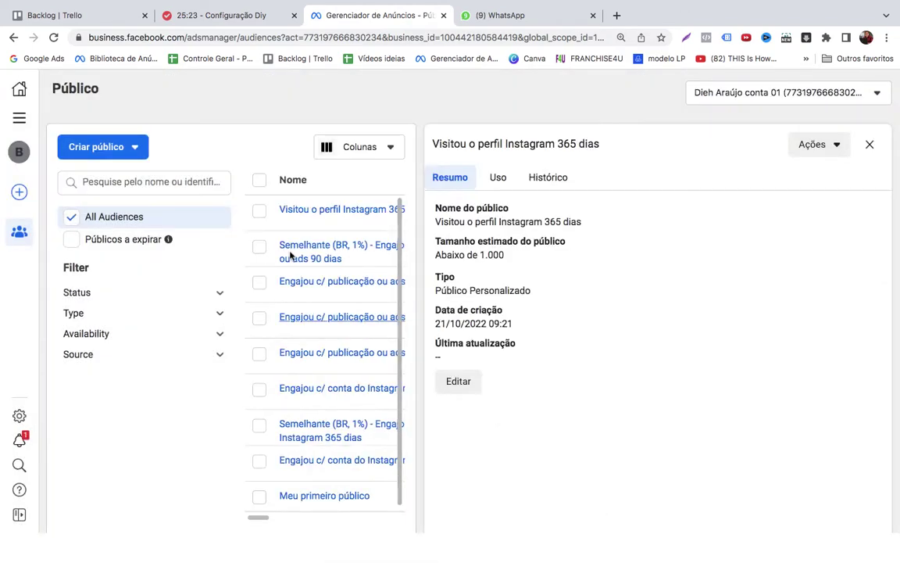
Start another custom audience from Conta do Instagram with diycomic as its origin.
click(124, 145)
click(145, 181)
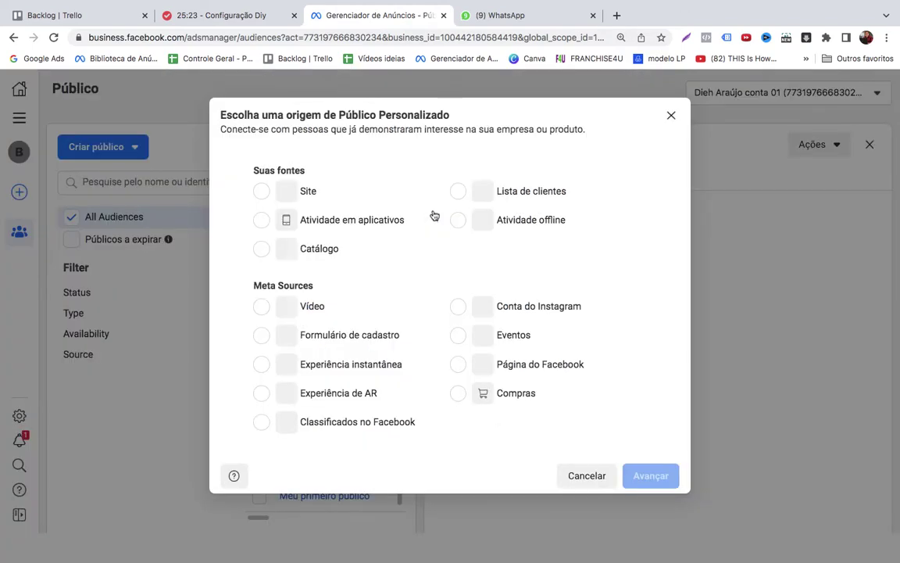
click(574, 313)
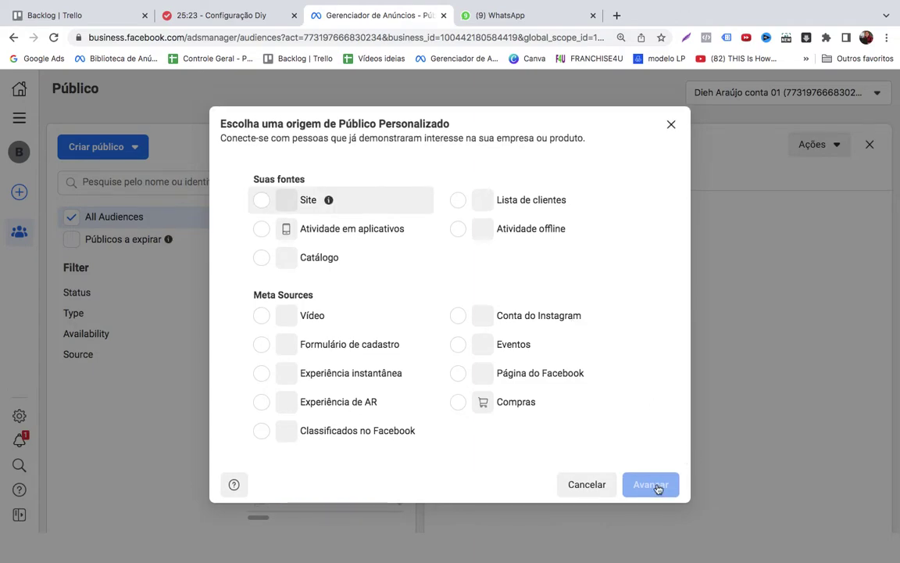
click(657, 486)
click(407, 202)
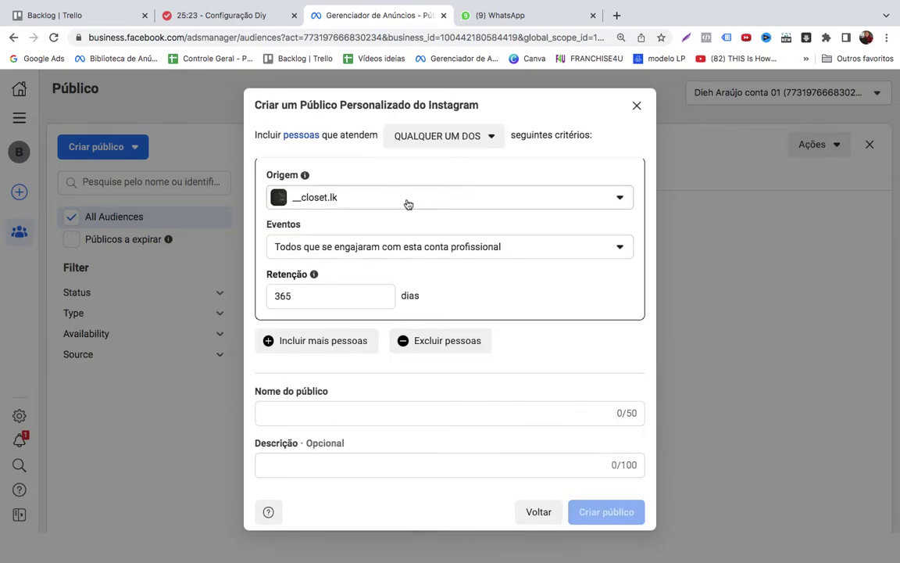
click(362, 414)
Set the retention to 180 days and the event to "Qualquer pessoa que visitou o perfil esta conta profissional".
double_click(347, 295)
text(180)
click(467, 296)
click(471, 260)
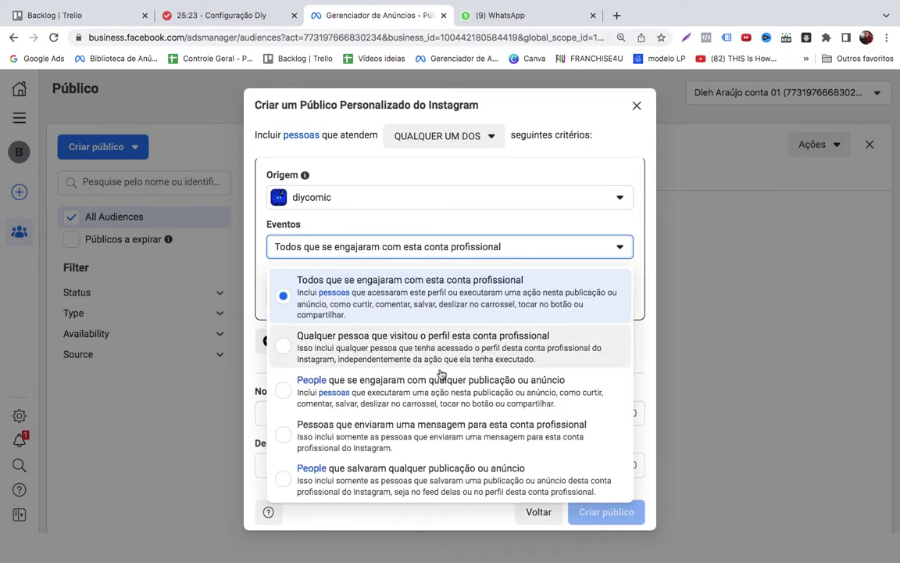
click(444, 347)
Name the audience "Visitou o perfil Instagram 180 dias" and finish creating it.
click(343, 408)
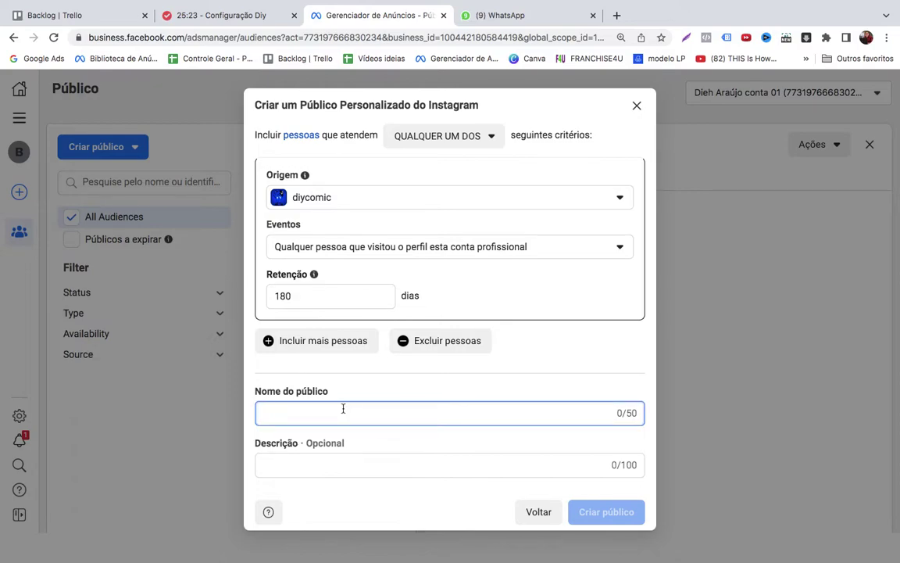
text(VIsitou o per)
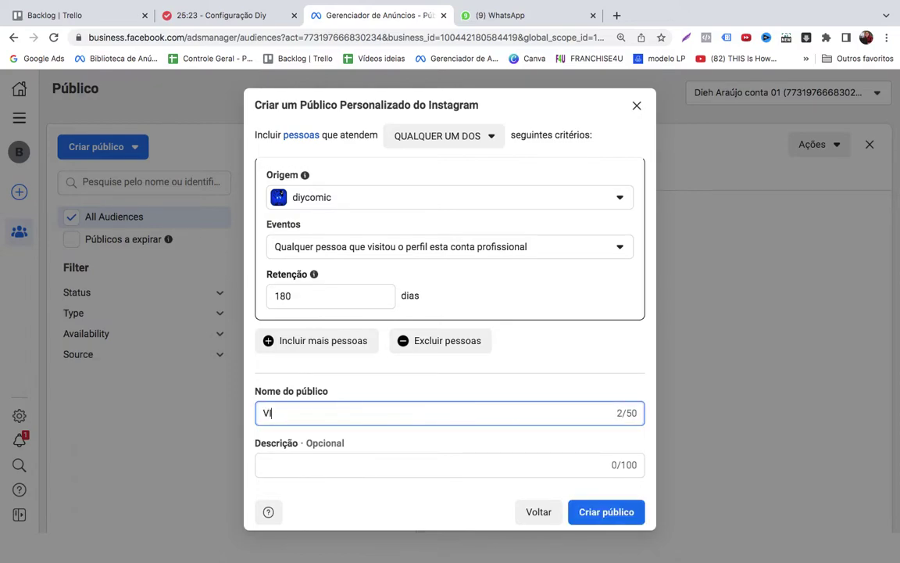
text(fil )
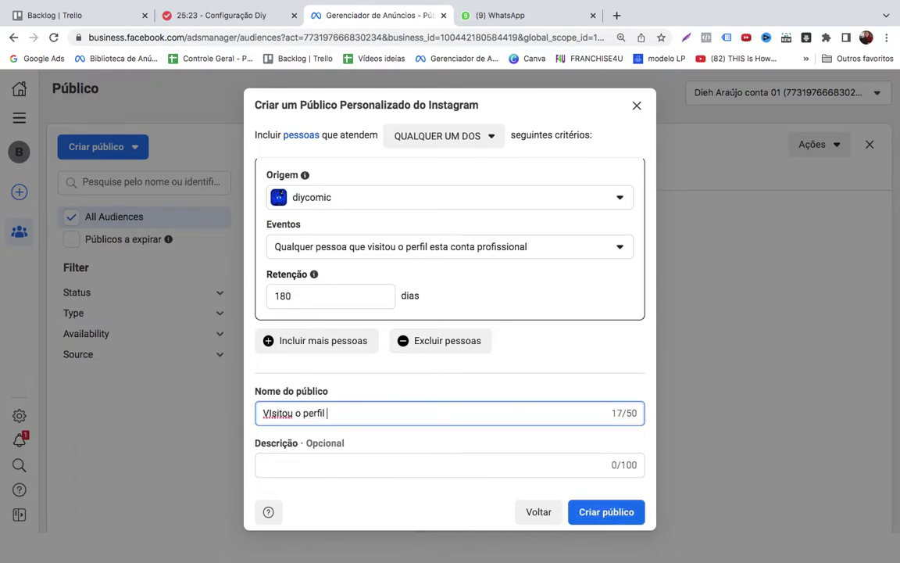
text(instagram 180 dias)
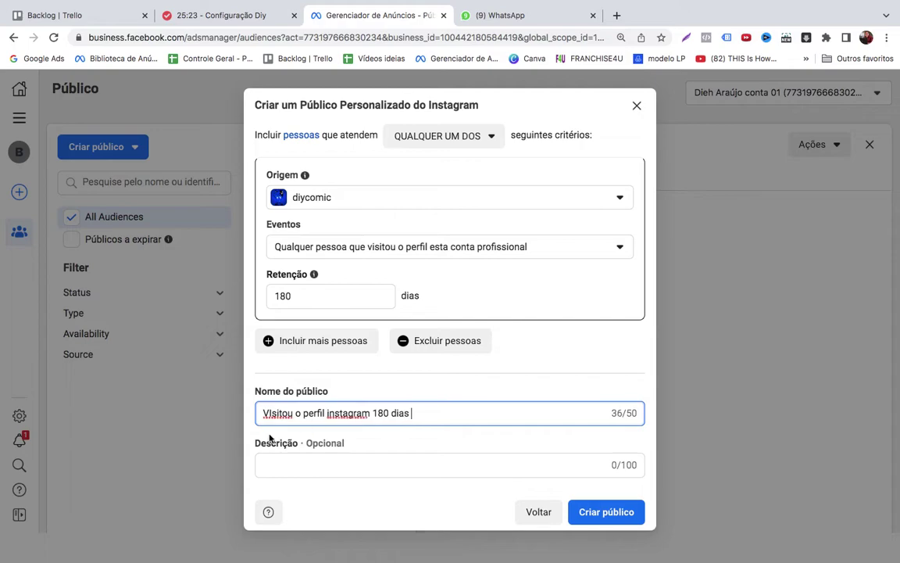
double_click(275, 413)
text(Visitou)
double_click(355, 413)
text(Instagram)
click(606, 520)
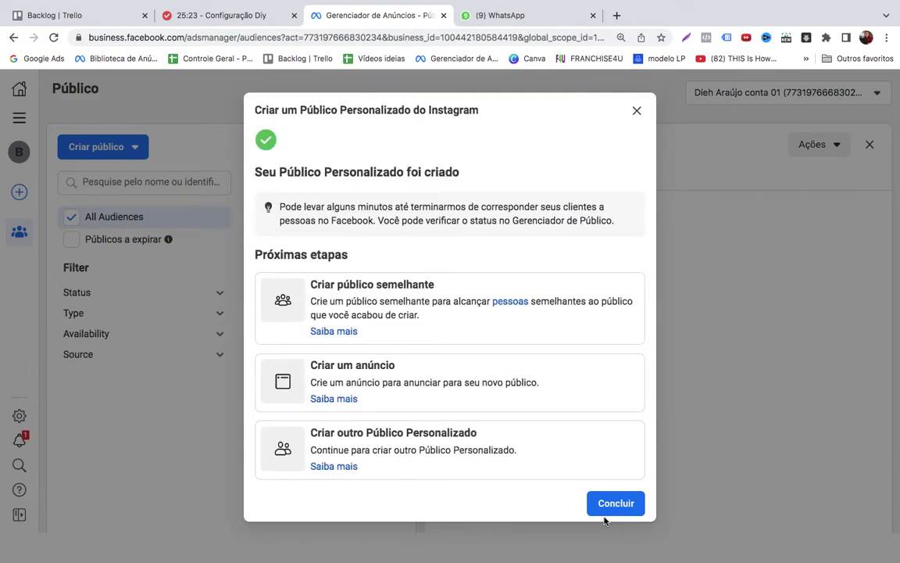
click(617, 505)
Start a third custom audience from Conta do Instagram with diycomic as its origin.
click(133, 149)
click(146, 183)
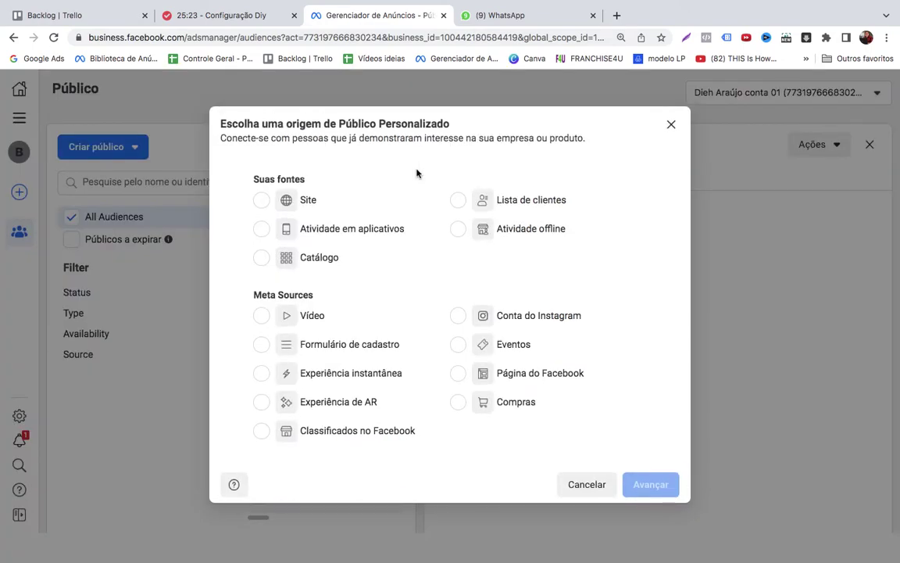
click(523, 316)
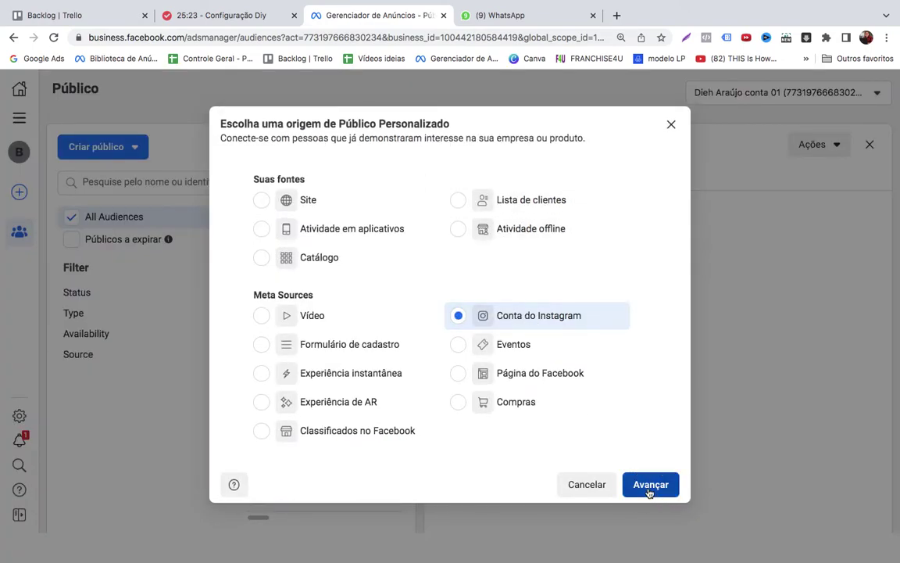
click(647, 485)
click(372, 200)
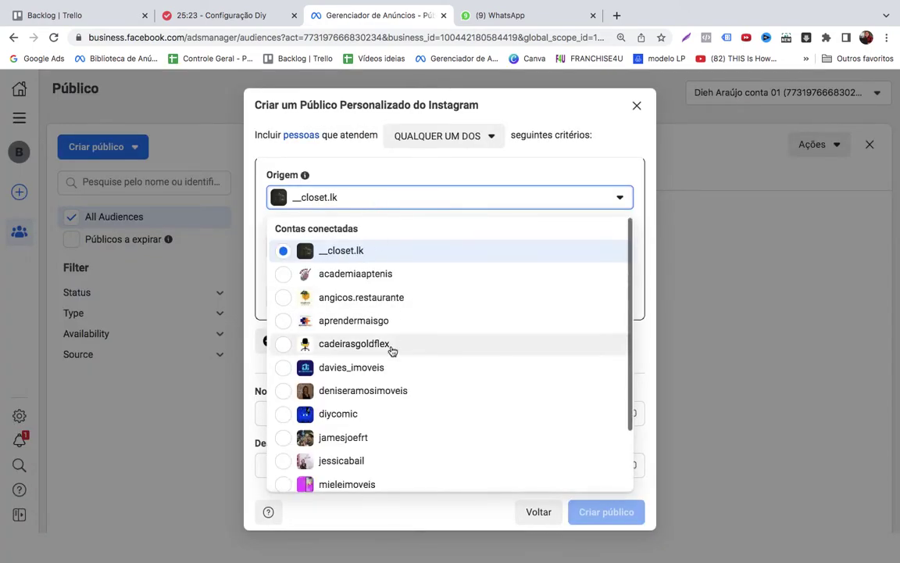
click(373, 415)
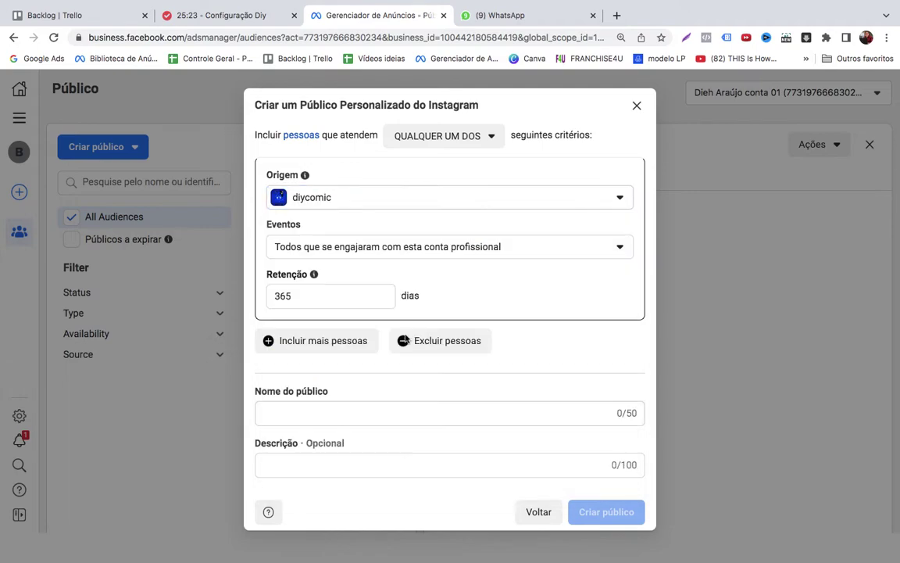
Set the event to "Qualquer pessoa que visitou o perfil esta conta profissional" and the retention to 90 days.
click(429, 245)
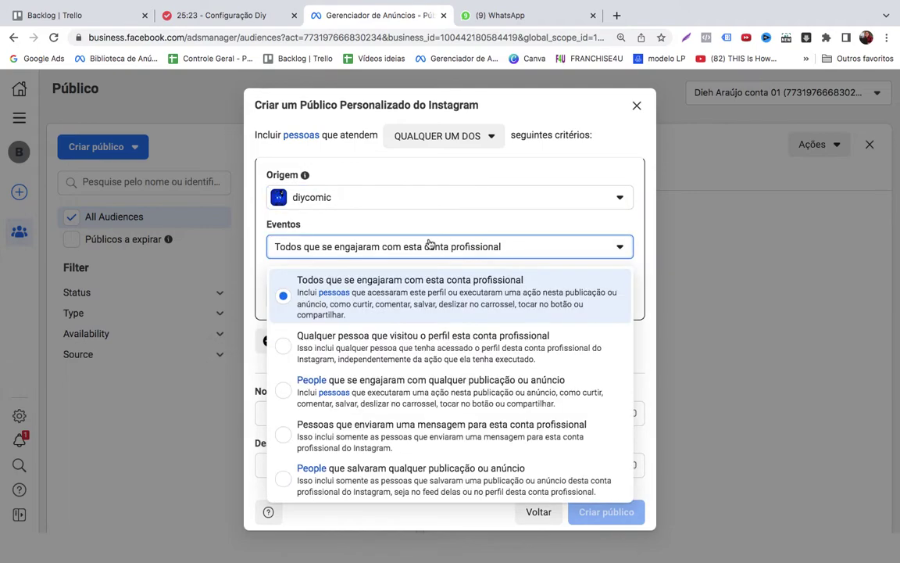
click(448, 351)
click(321, 295)
double_click(321, 295)
text(90)
Name the audience "Visitou o perfil Instagram 90 dias" and create it.
click(310, 412)
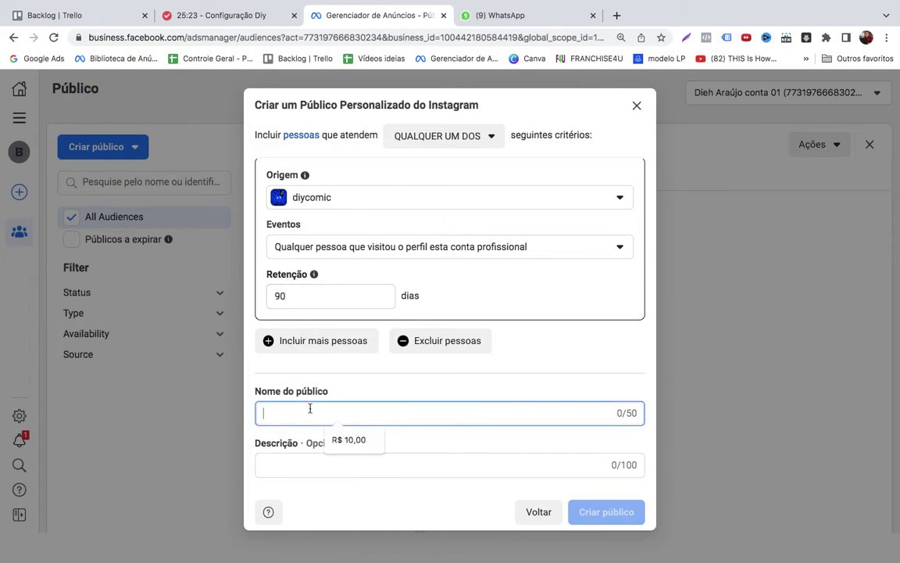
text(Visitou o)
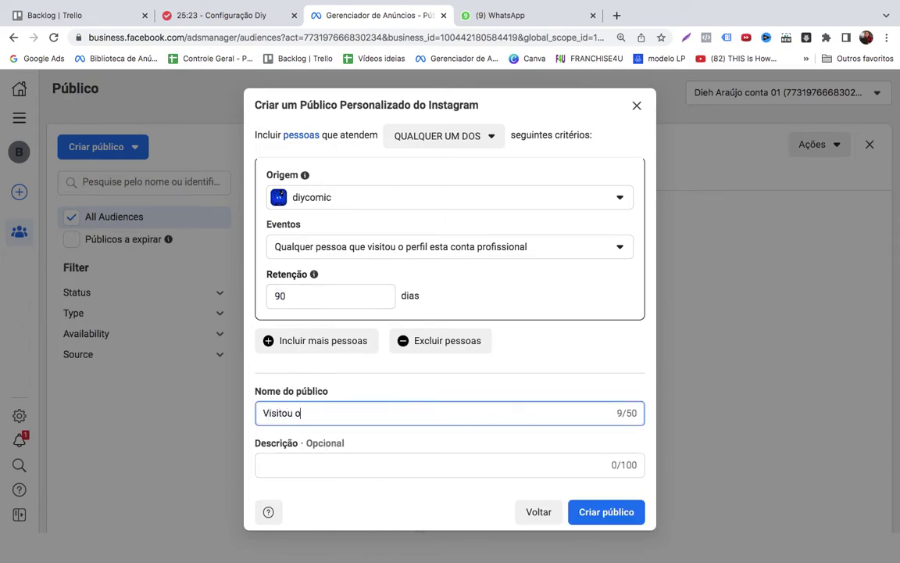
text( perfil Instagram 90 dias)
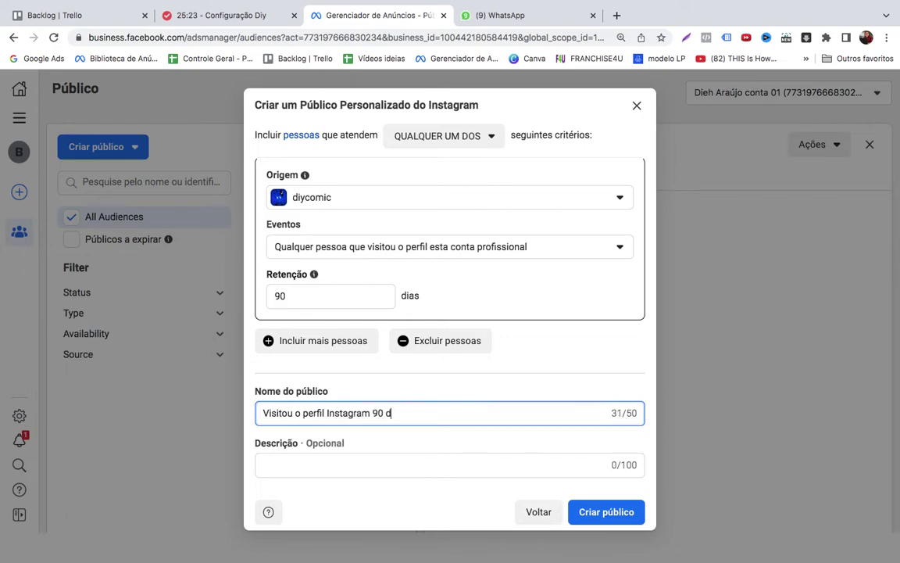
click(598, 511)
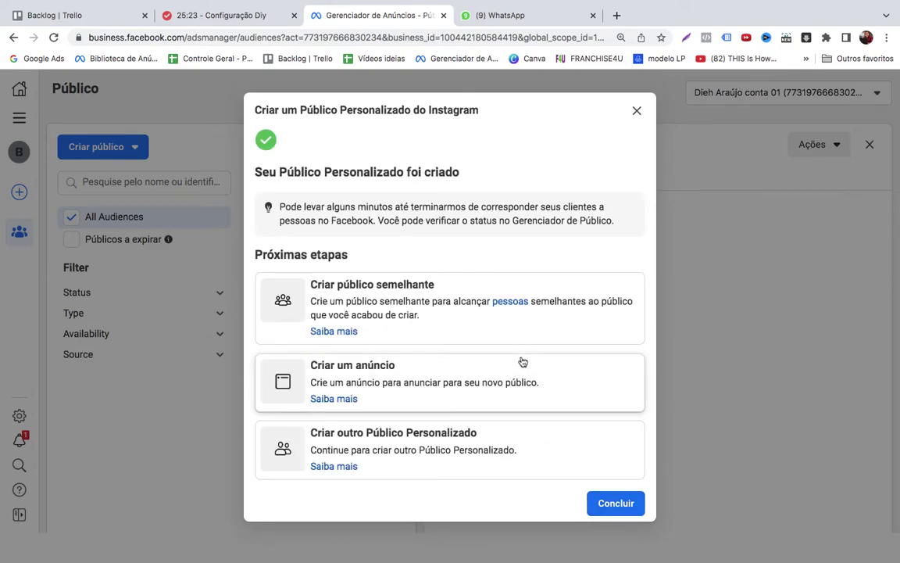
Create one 1% lookalike audience from "Visitou o perfil Instagram 90 dias" with Brasil as its location.
click(415, 313)
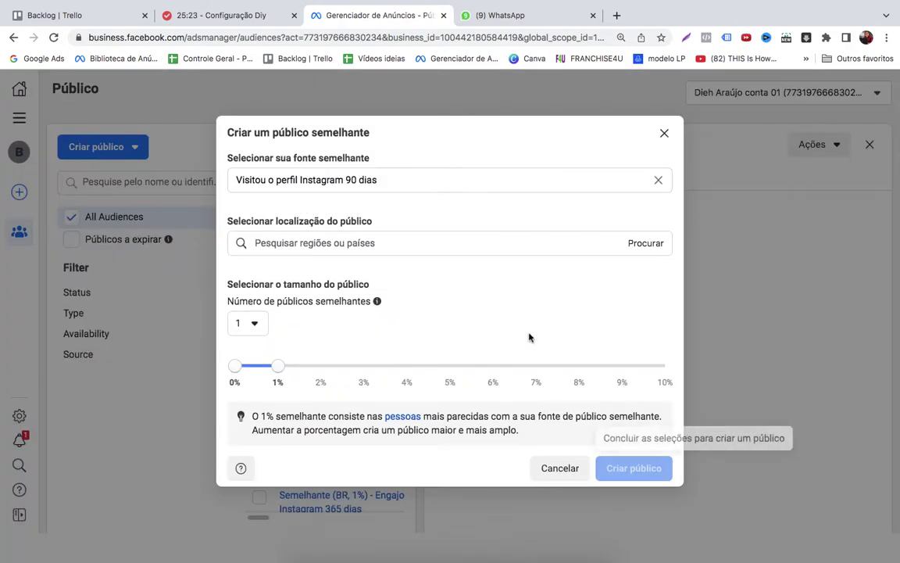
click(329, 243)
text(bras)
click(313, 275)
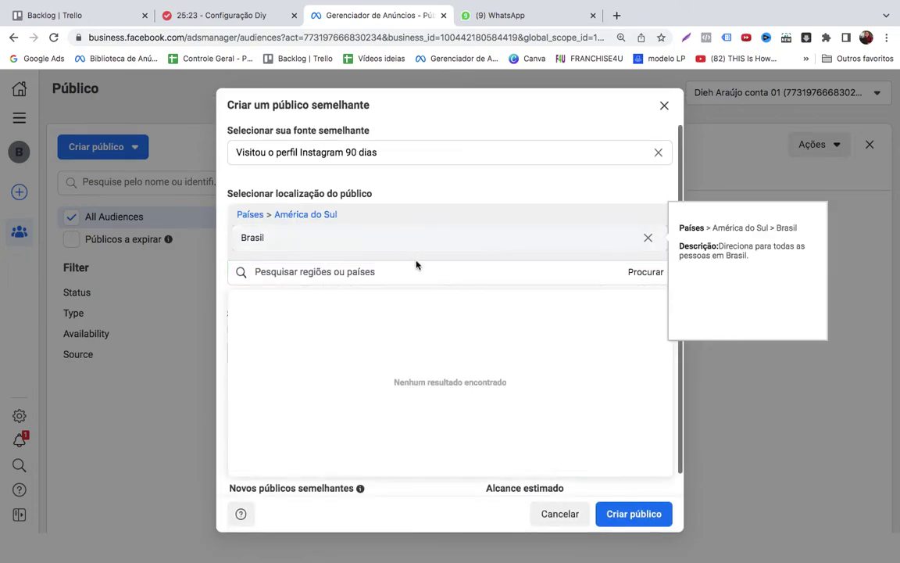
click(446, 193)
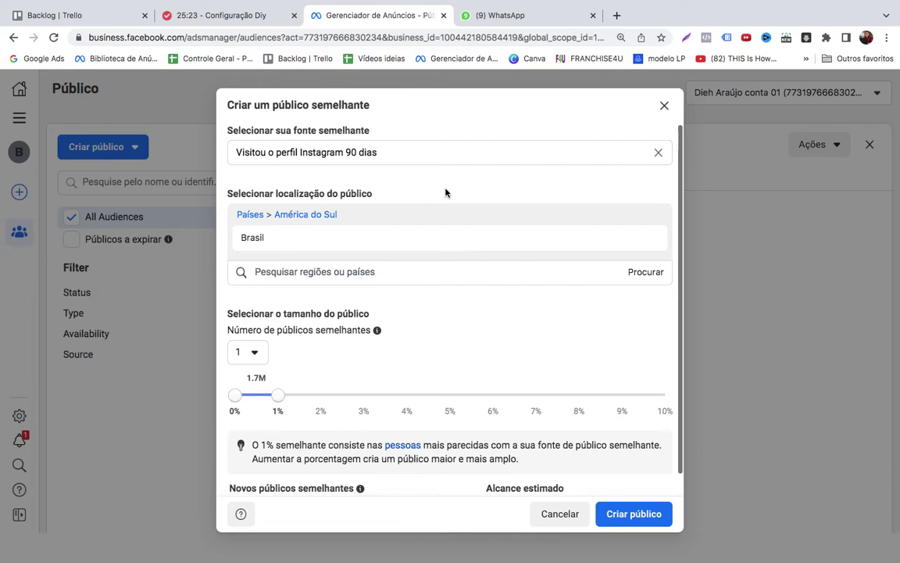
scroll(669, 323, down, 1)
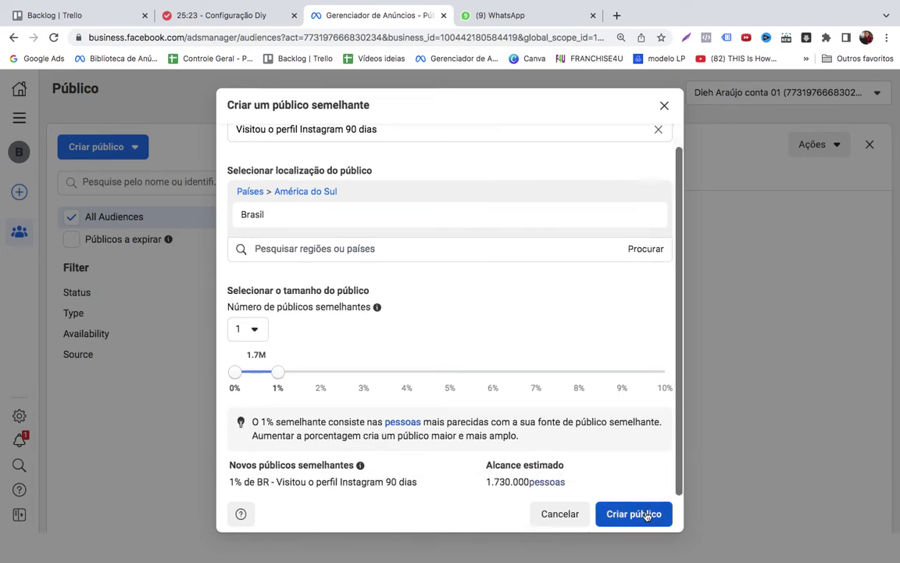
click(633, 513)
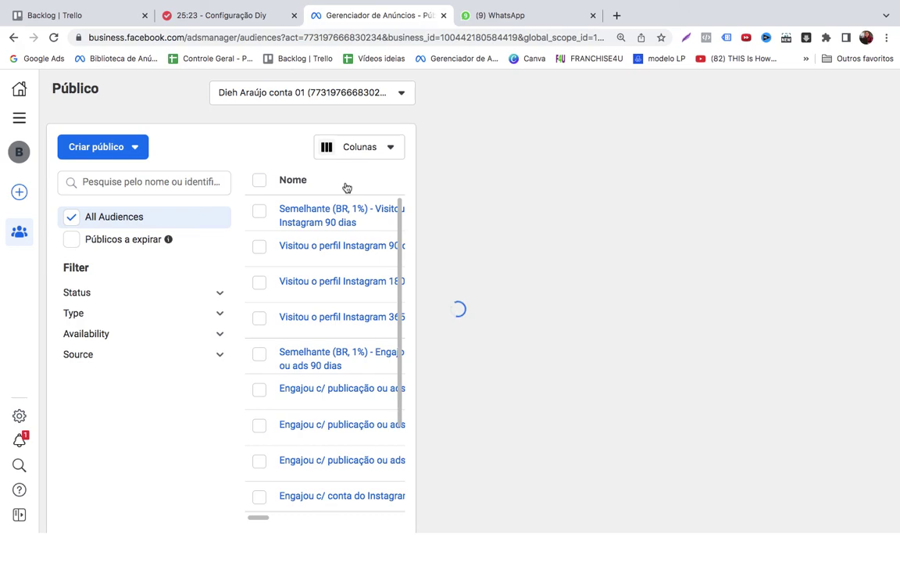
mouse_move(508, 540)
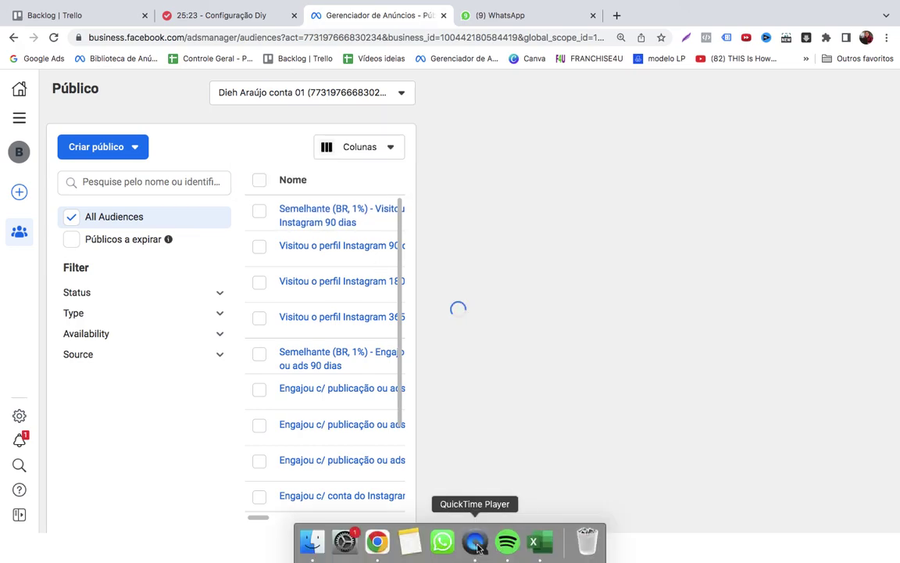